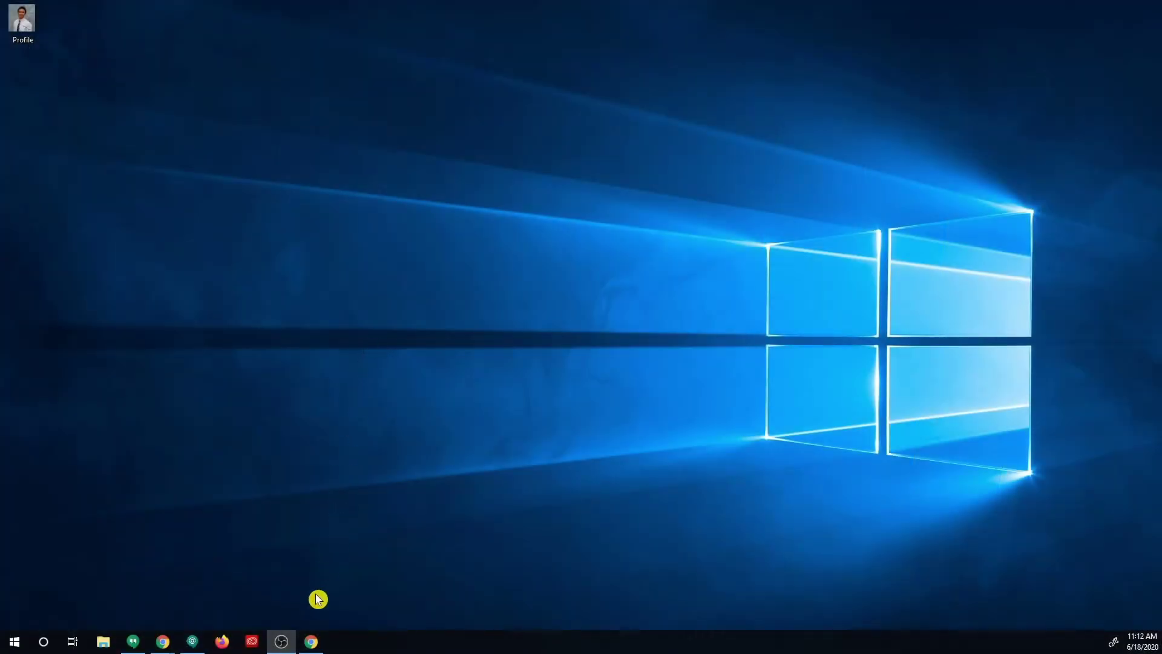
Step: Load the Edmonds College EdPass page at edcc.edu/edpass in a new Chrome window
{"action": "left_click", "coordinate": [311, 643]}
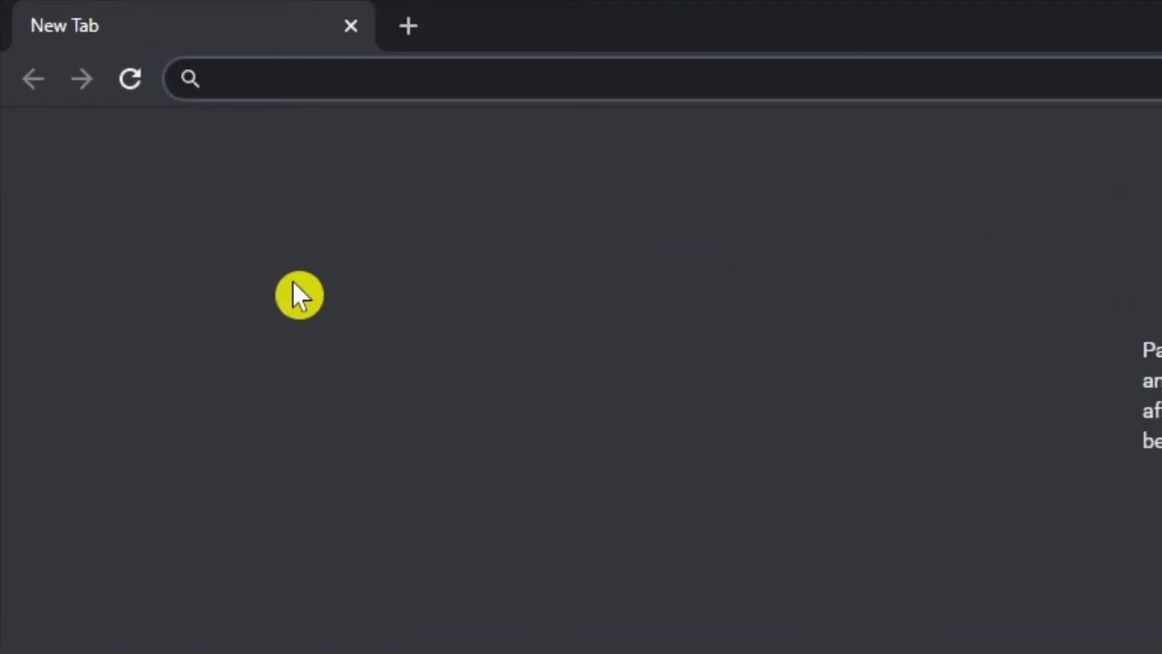
{"action": "type", "text": "edcc.edu/"}
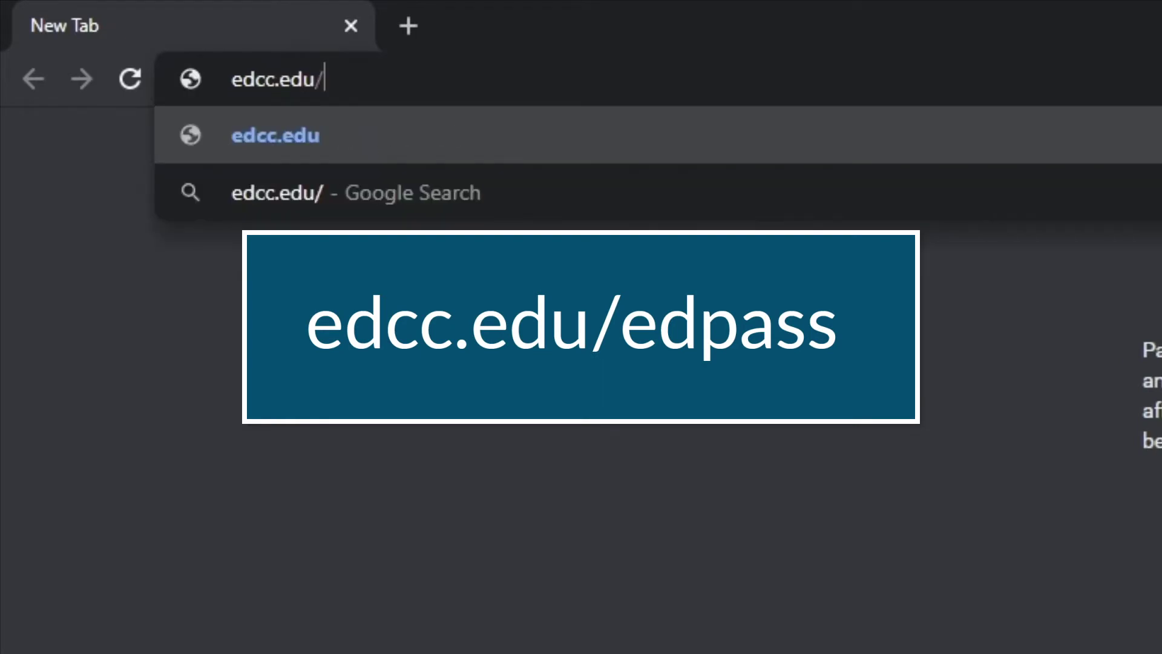
{"action": "type", "text": "ed"}
{"action": "type", "text": "pass"}
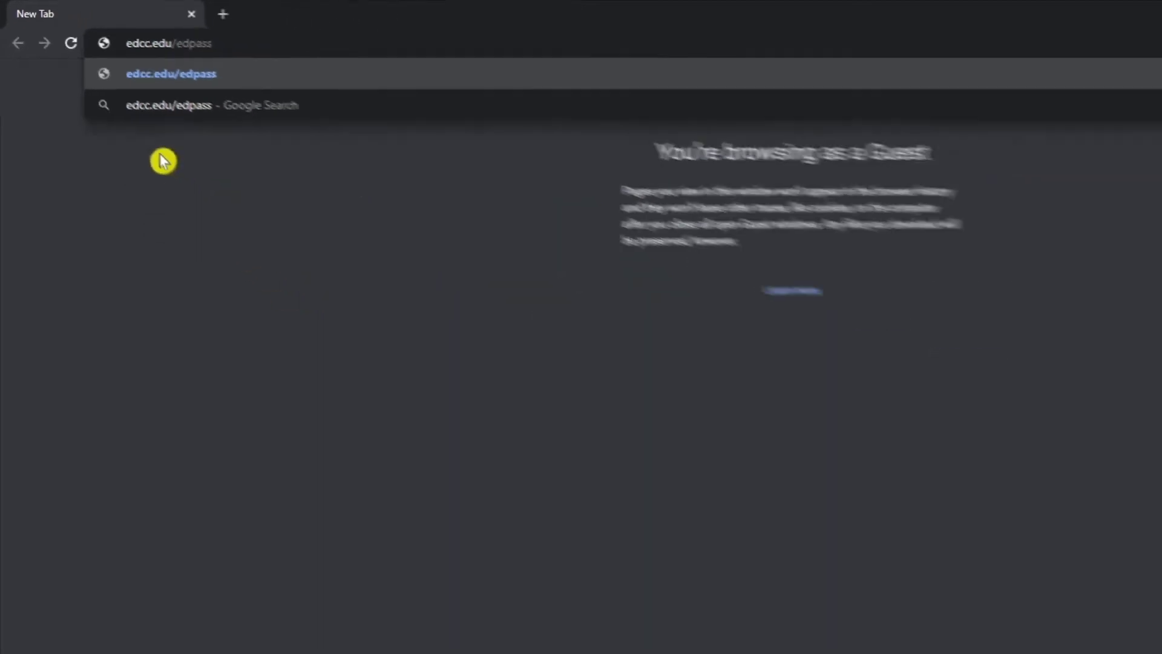
{"action": "key", "text": "Return"}
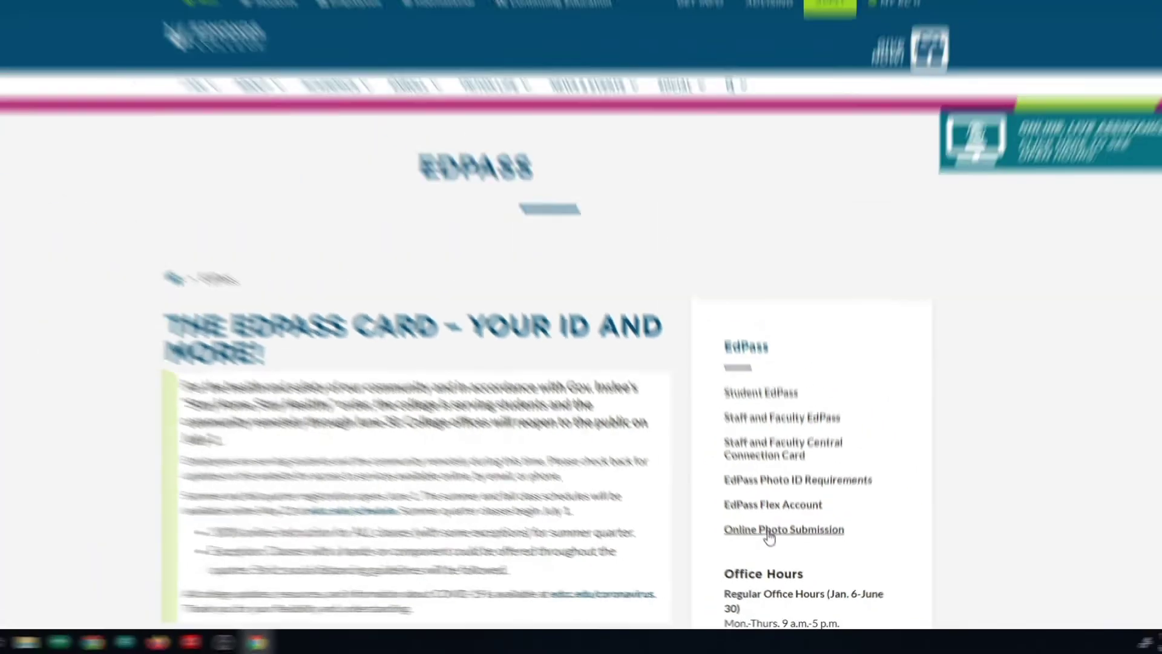
Step: Go through Online Photo Submission to the Register for eAccounts registration form
{"action": "left_click", "coordinate": [731, 448]}
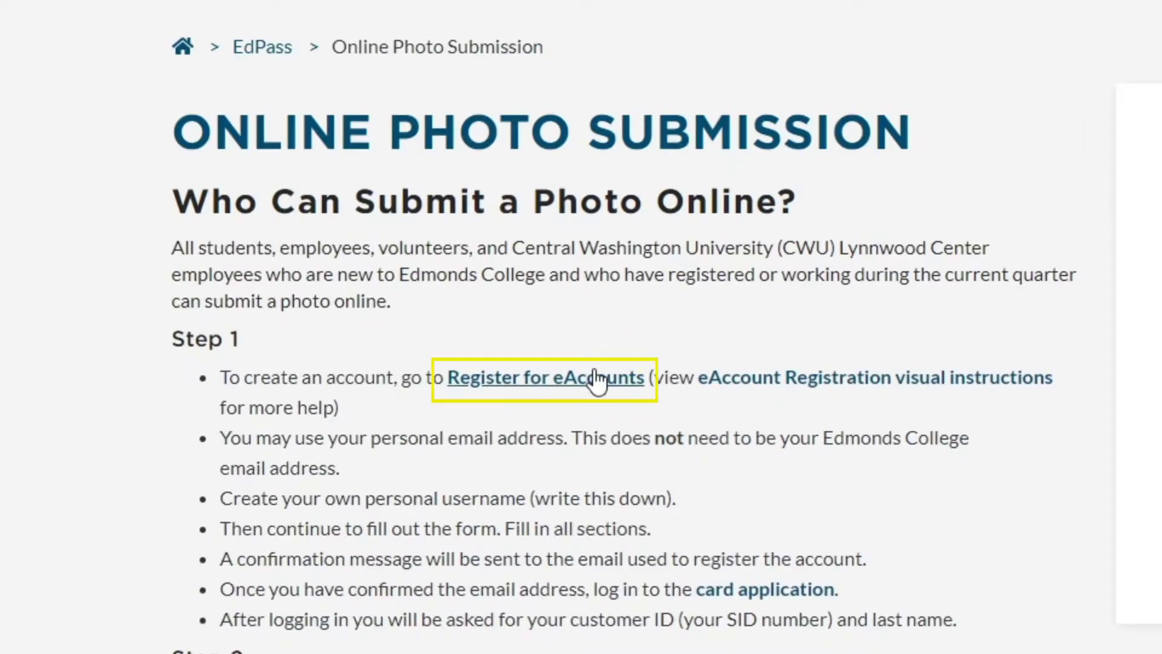
{"action": "left_click", "coordinate": [596, 378]}
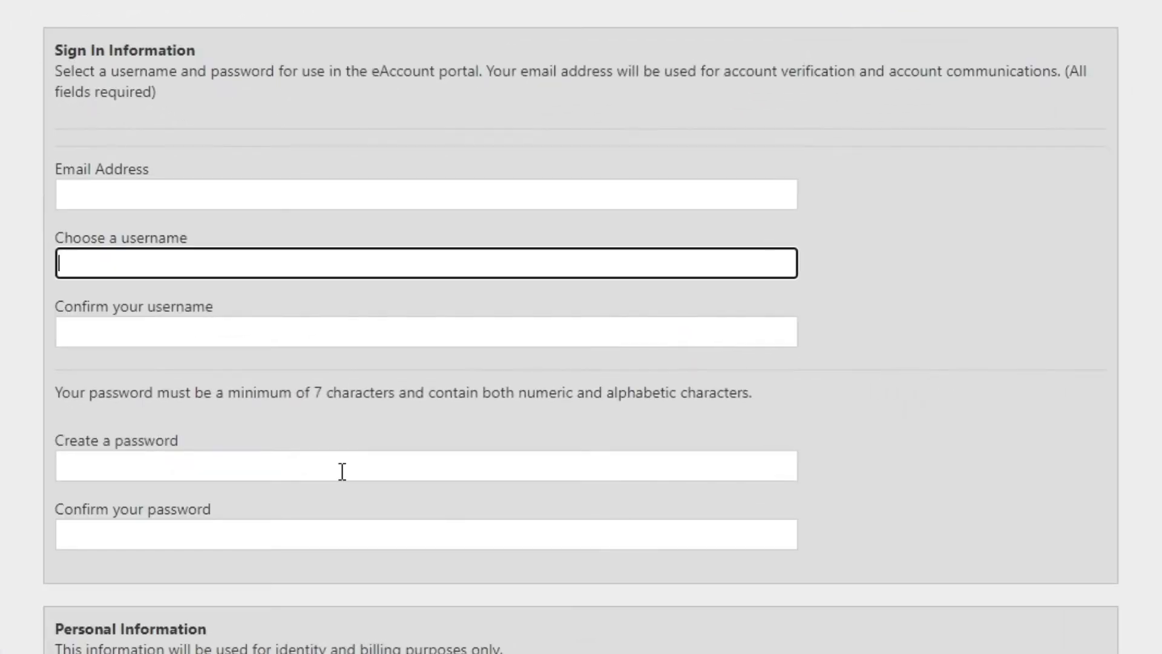
Step: Enter the student email address and the chosen username in the registration form
{"action": "left_click", "coordinate": [110, 192]}
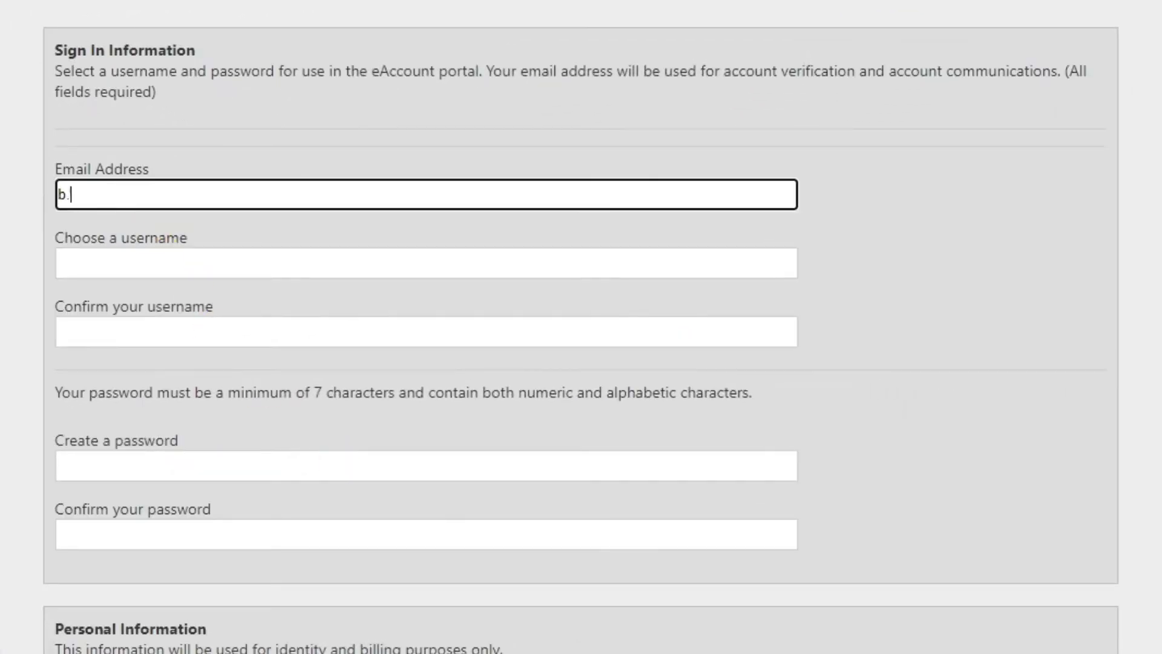
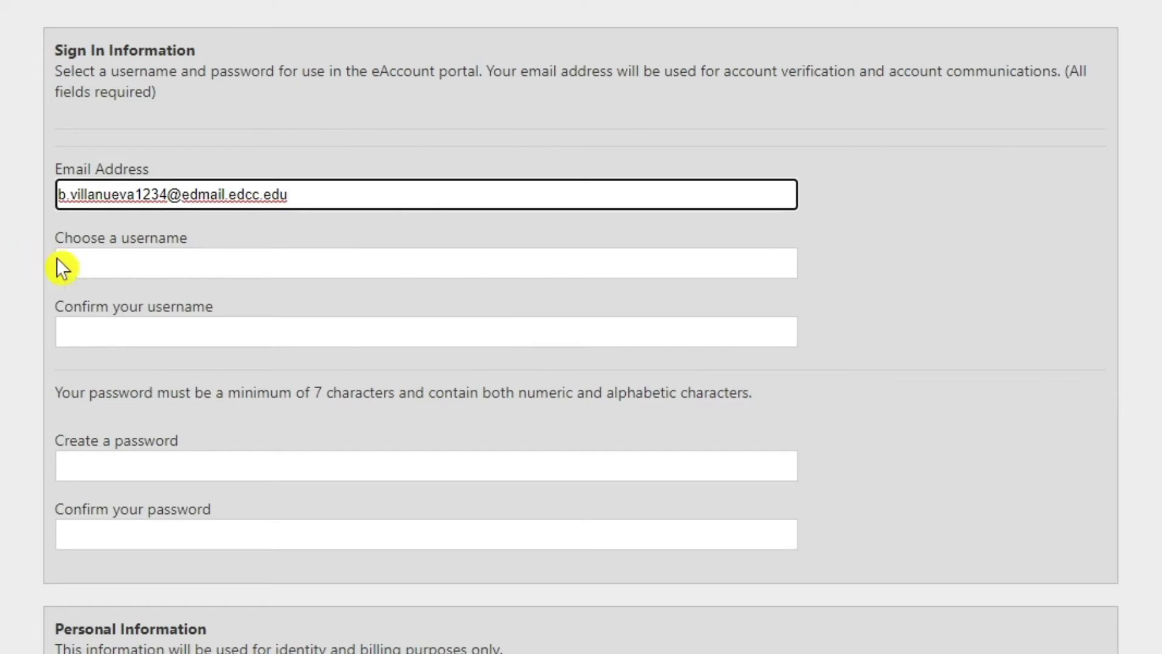
{"action": "left_click", "coordinate": [57, 263]}
{"action": "type", "text": "BryceV"}
{"action": "key", "text": "Tab"}
{"action": "type", "text": "BryceV"}
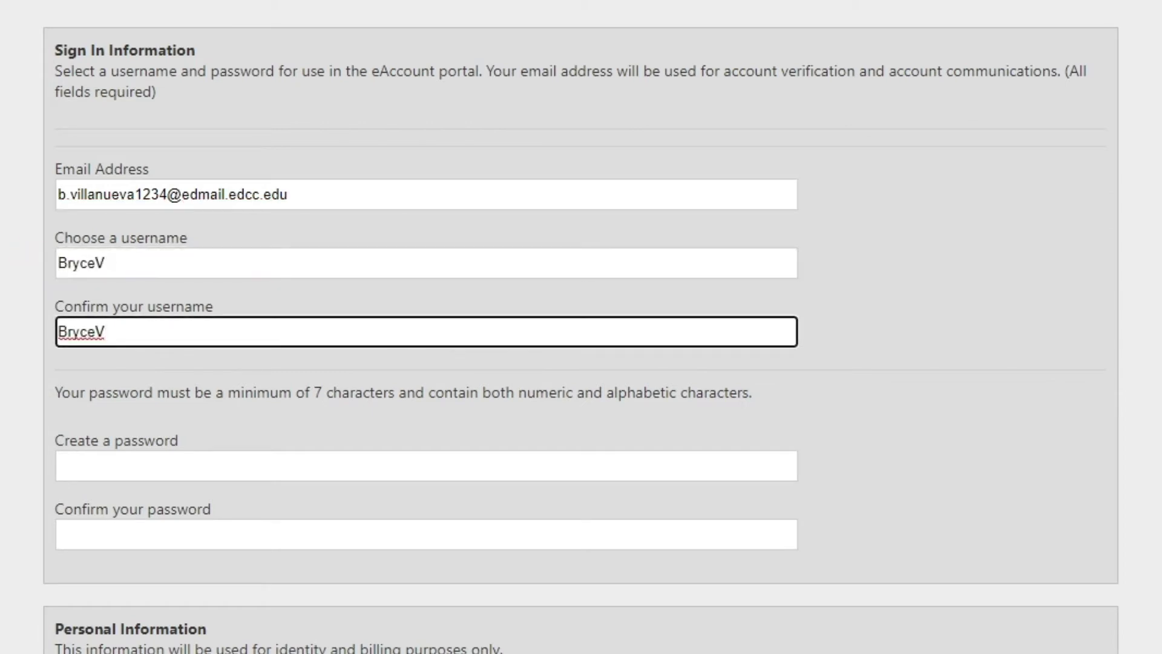
Step: Enter the new account password in both the Create and Confirm password fields
{"action": "left_click", "coordinate": [82, 466]}
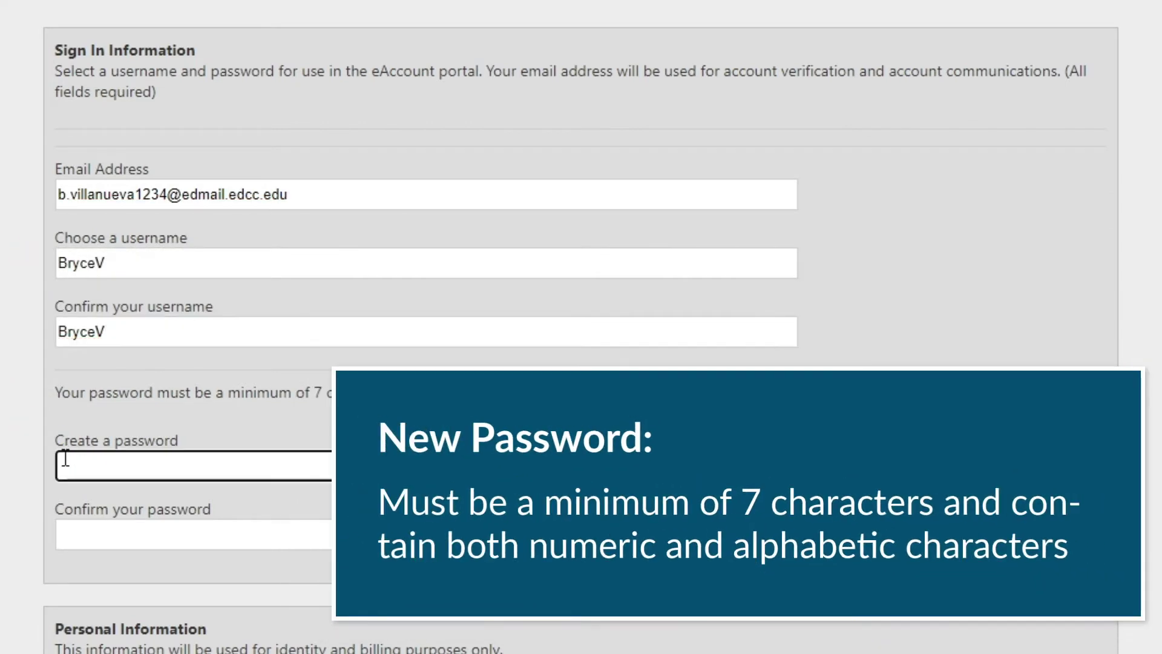
{"action": "left_click", "coordinate": [83, 535]}
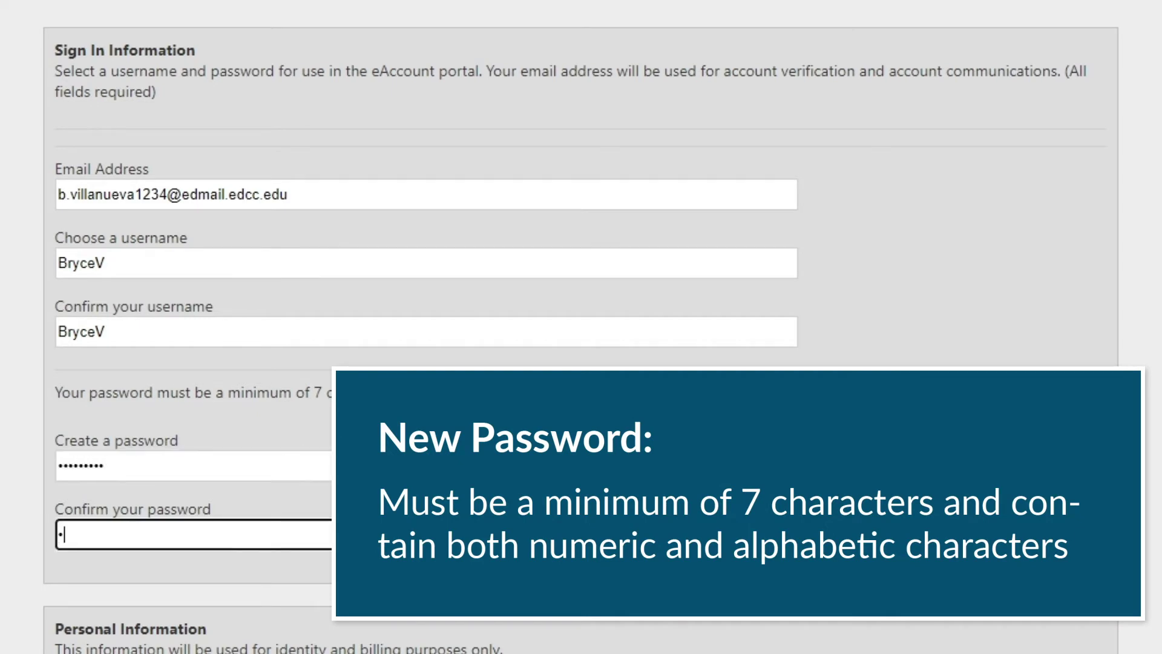
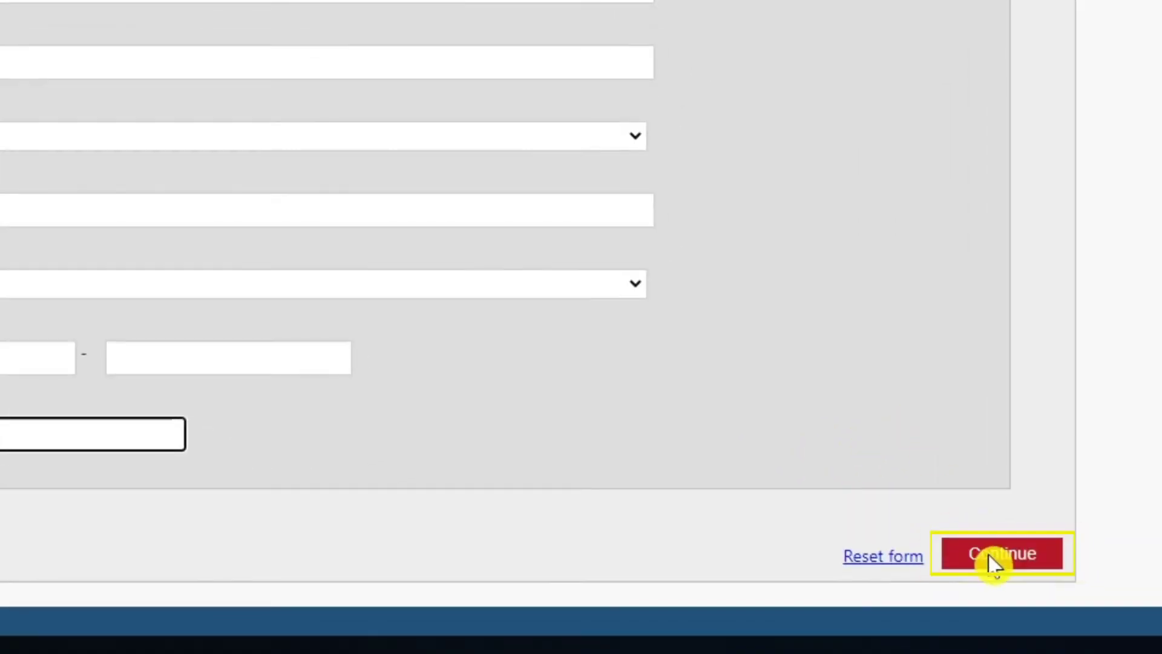
Step: Submit the registration form and approve the details on the User Registration Verification page
{"action": "left_click", "coordinate": [930, 644]}
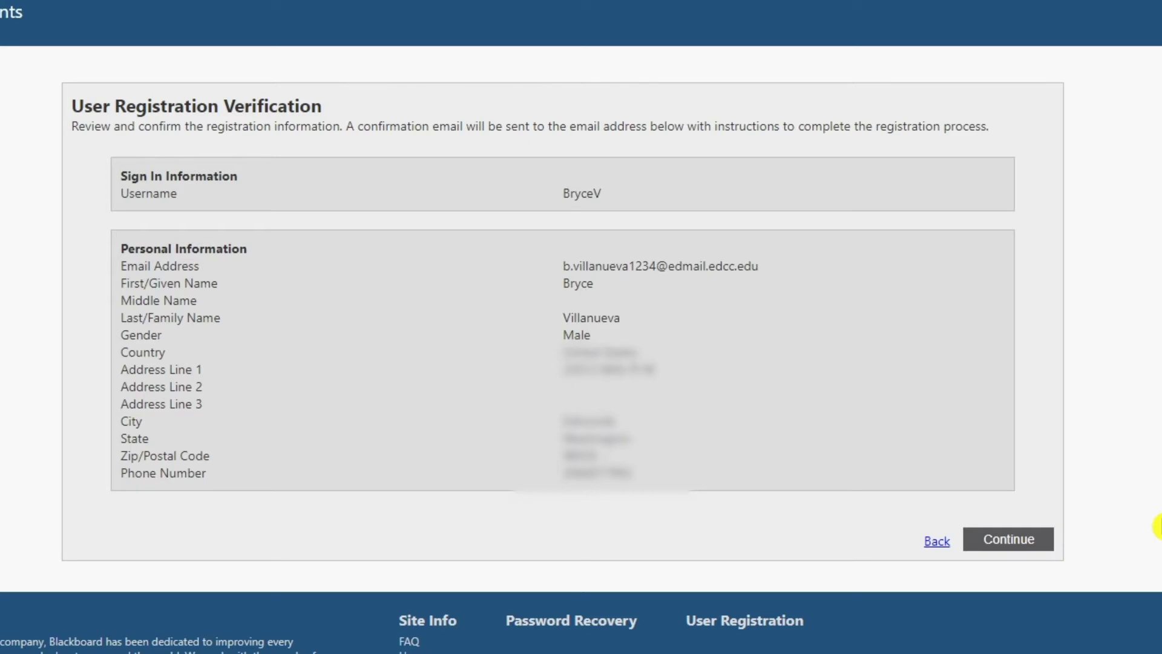
{"action": "left_click", "coordinate": [1032, 544]}
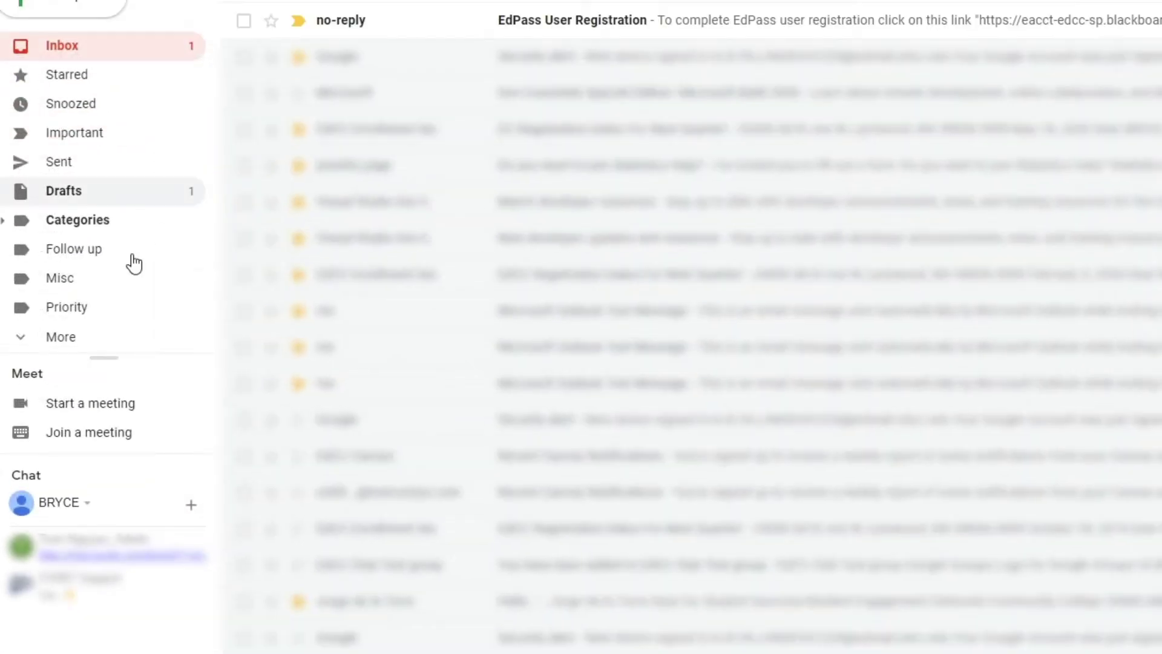
Step: Open the no-reply EdPass User Registration email in the Gmail inbox
{"action": "left_click", "coordinate": [64, 338]}
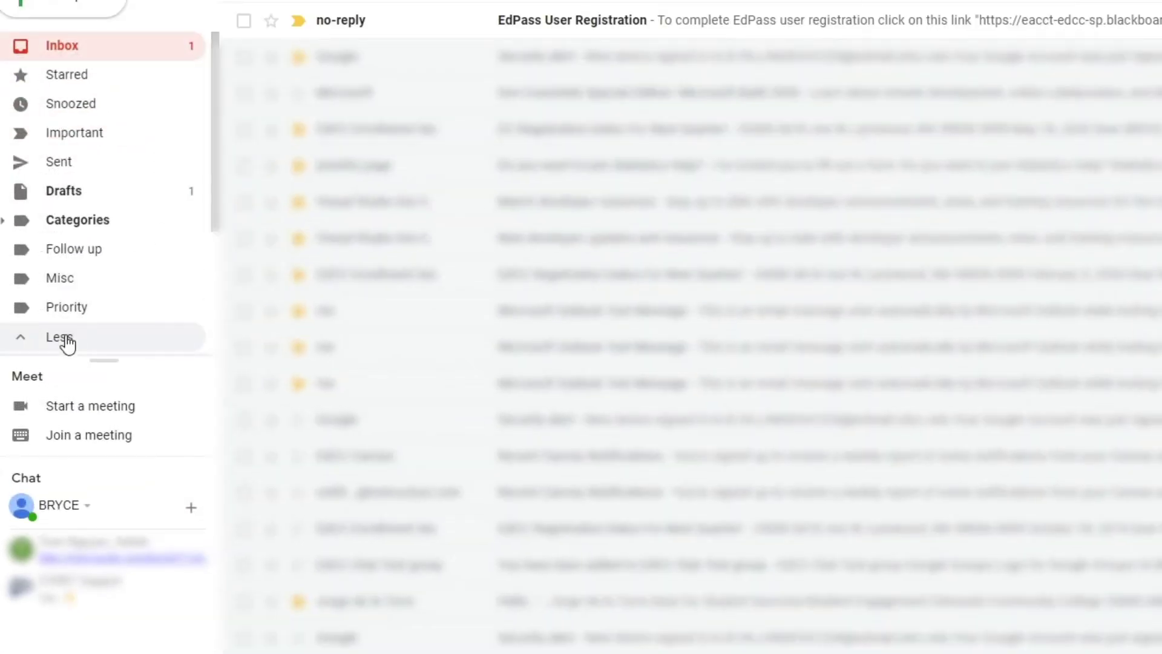
{"action": "scroll", "coordinate": [65, 339], "scroll_direction": "down", "scroll_amount": 3}
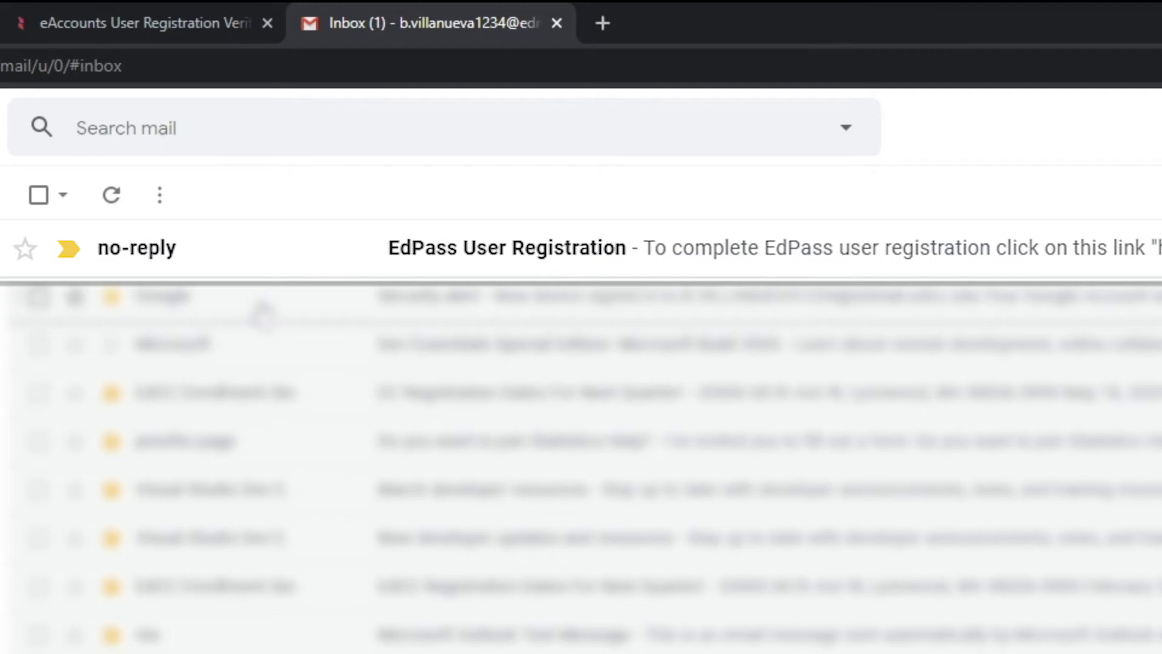
{"action": "left_click", "coordinate": [285, 262]}
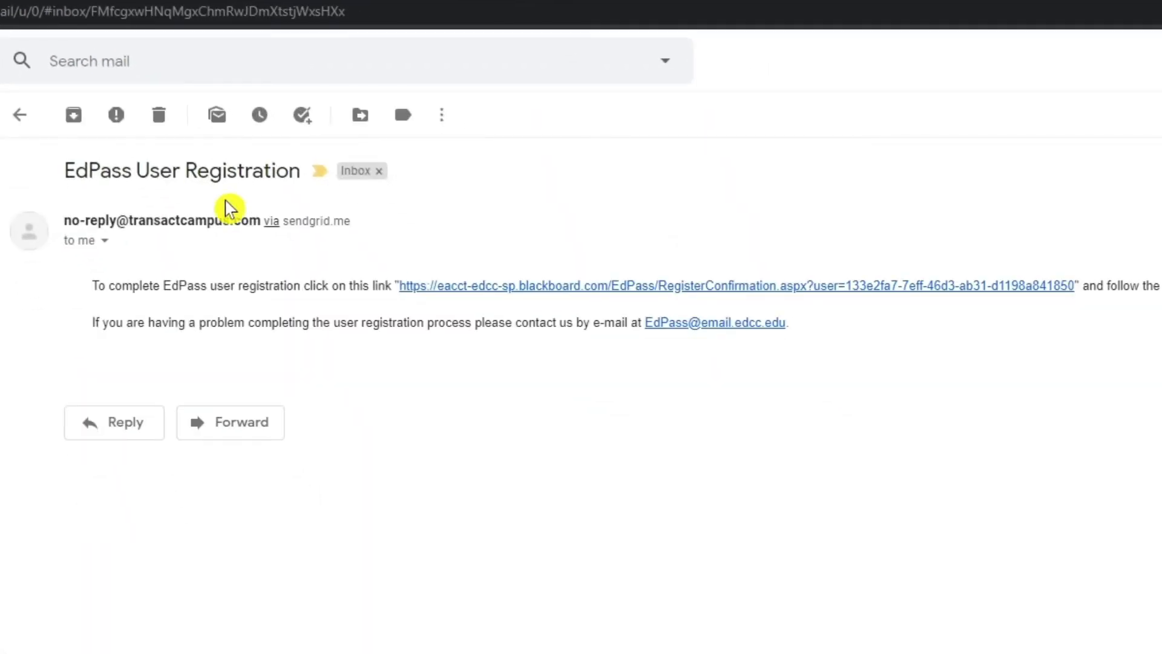
Step: Follow the confirmation link and activate the account with the student email address
{"action": "left_click", "coordinate": [447, 289]}
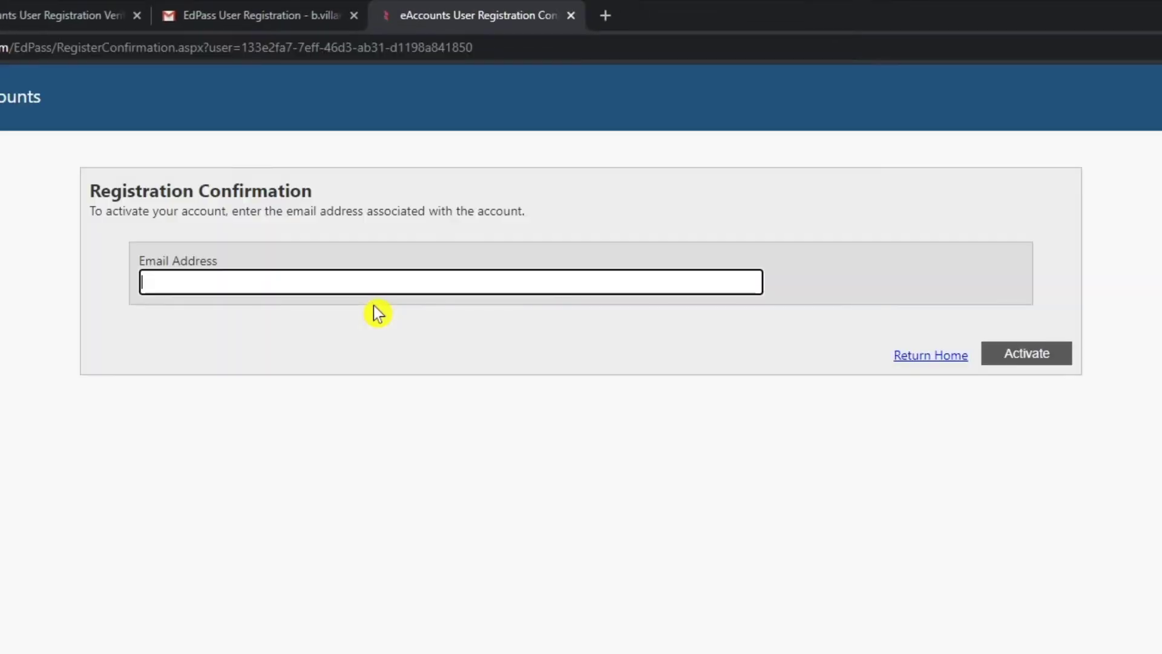
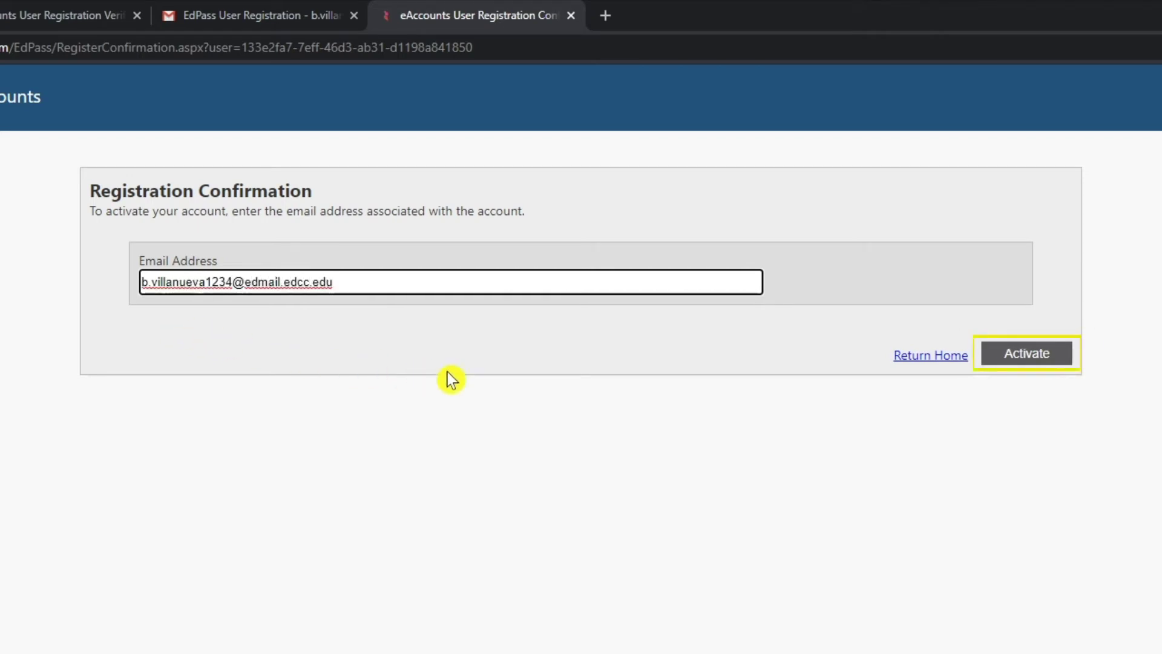
{"action": "left_click", "coordinate": [1019, 358]}
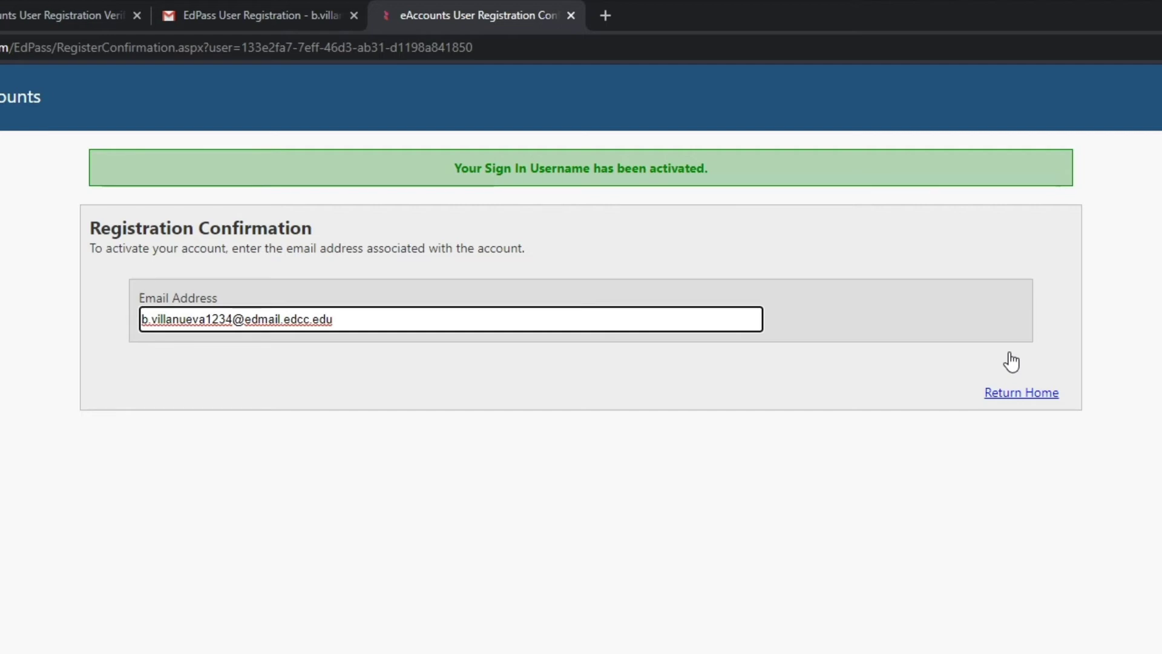
Step: Return to the eAccounts sign-in page and enter the new username
{"action": "left_click", "coordinate": [1010, 400]}
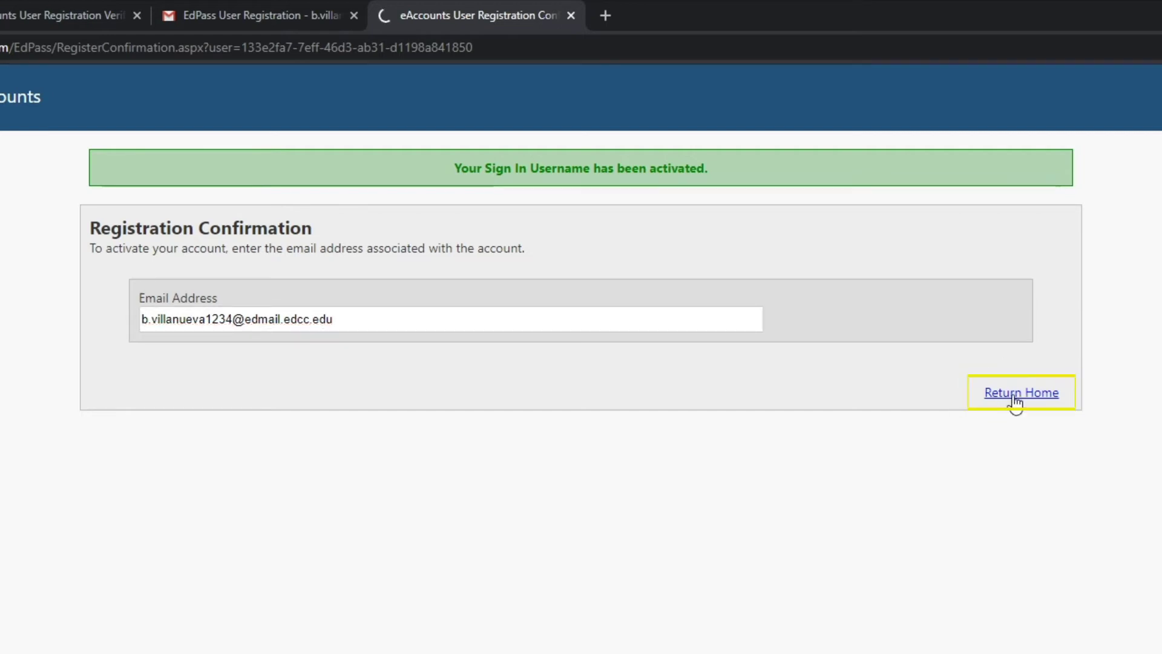
{"action": "left_click", "coordinate": [558, 316]}
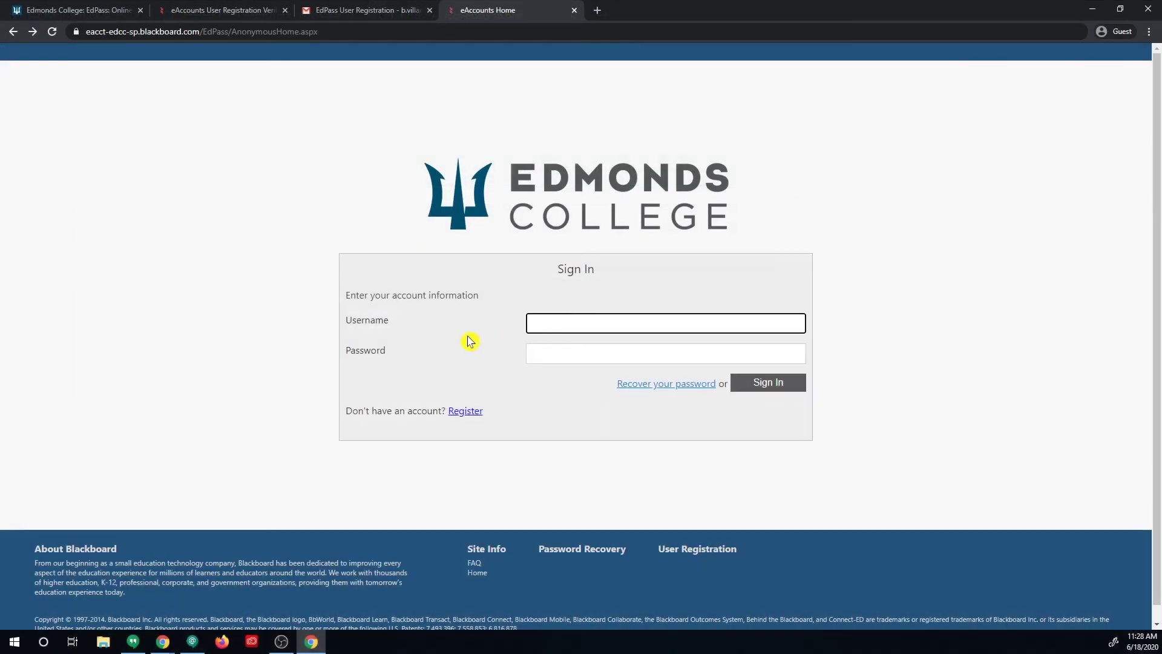
{"action": "type", "text": "BryceV"}
{"action": "key", "text": "Tab"}
Step: Sign in with the account password, then register the customer number and last name
{"action": "type", "text": "********"}
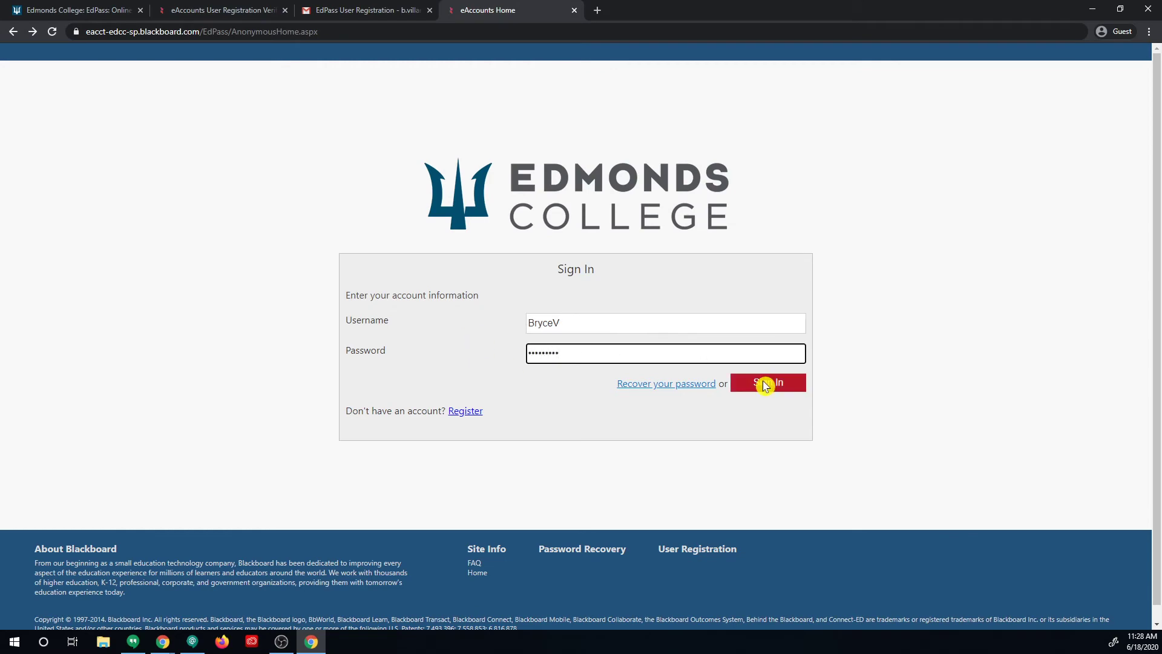
{"action": "left_click", "coordinate": [764, 382]}
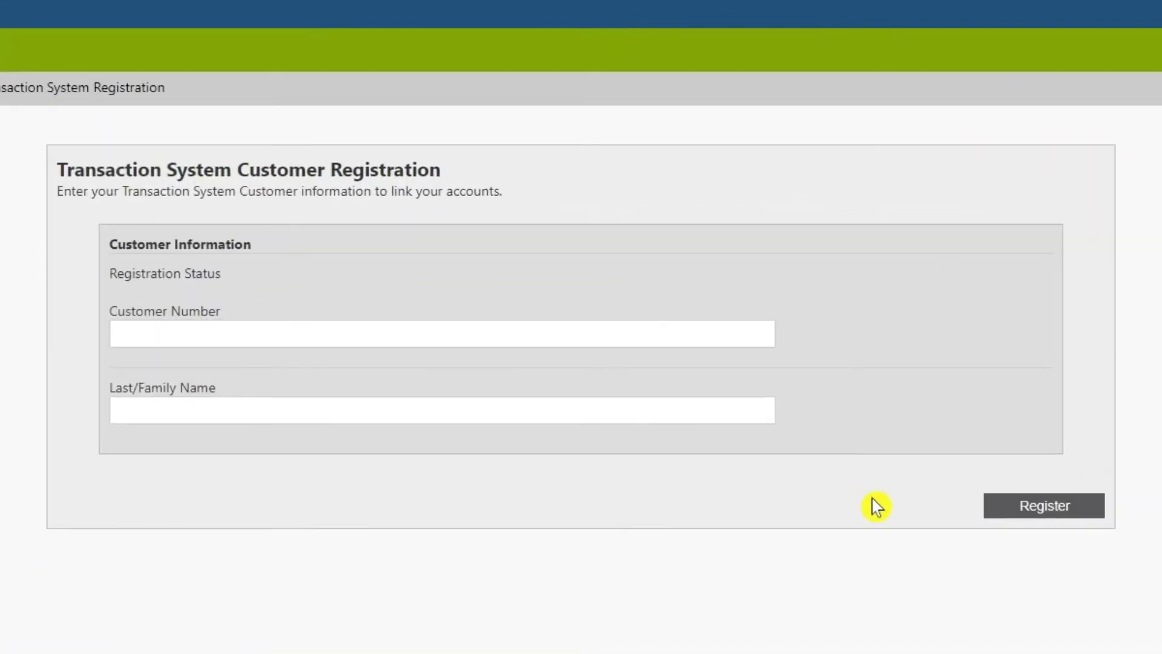
{"action": "left_click", "coordinate": [138, 336]}
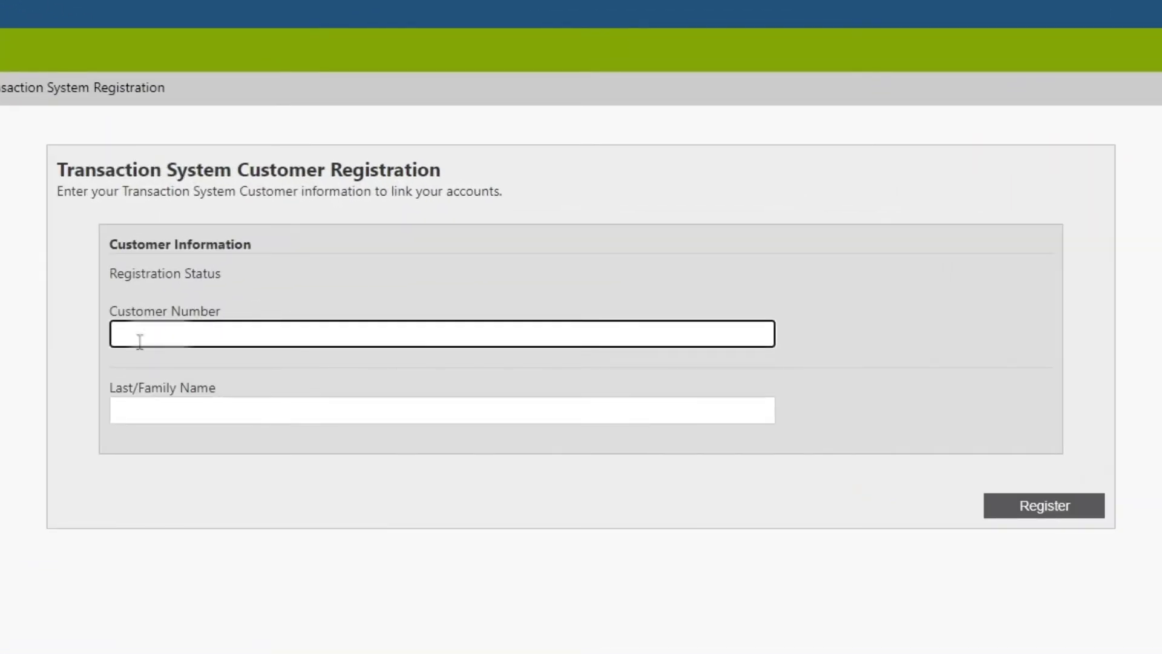
{"action": "type", "text": "955"}
{"action": "left_click", "coordinate": [140, 408]}
{"action": "type", "text": "Villanueva"}
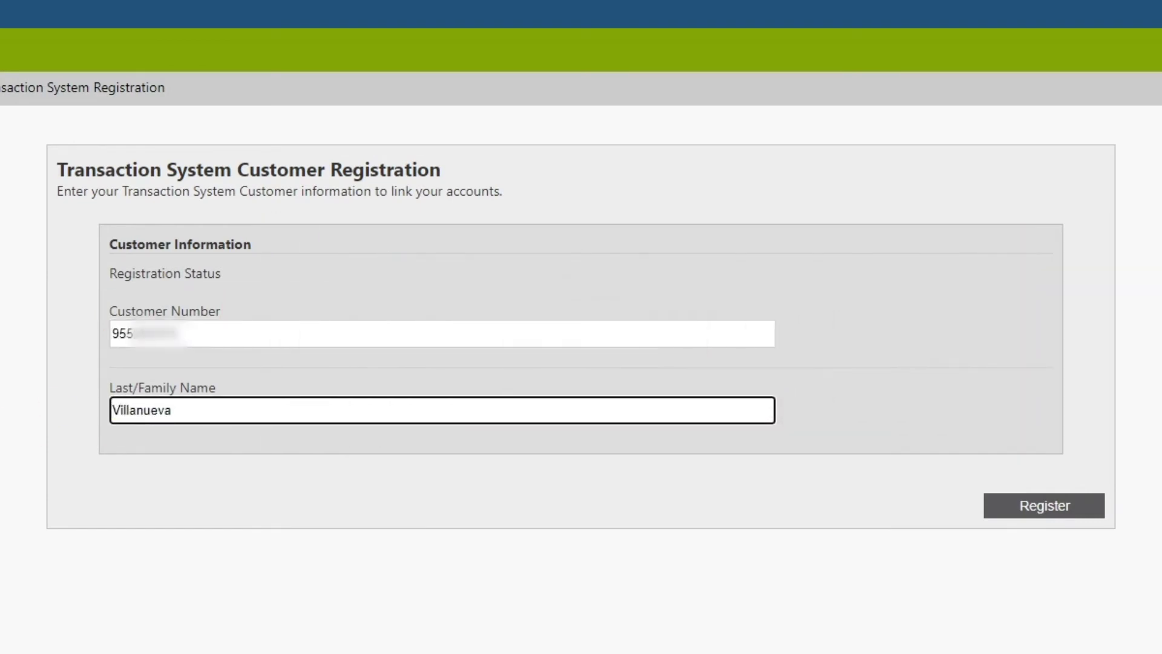
{"action": "left_click", "coordinate": [1030, 518]}
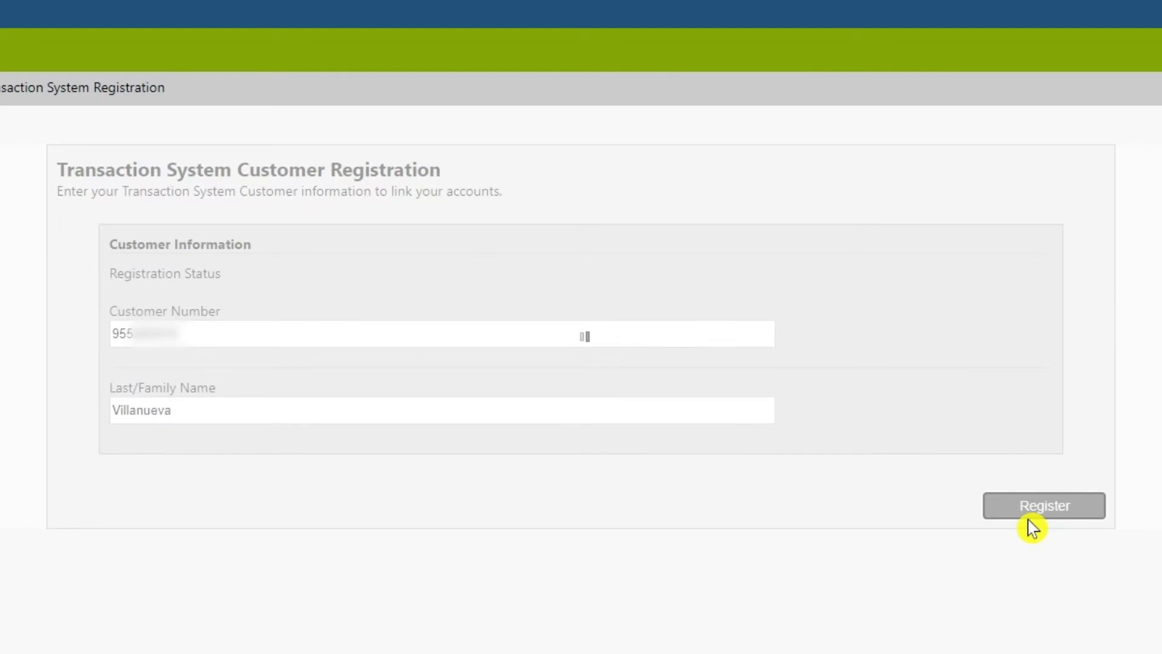